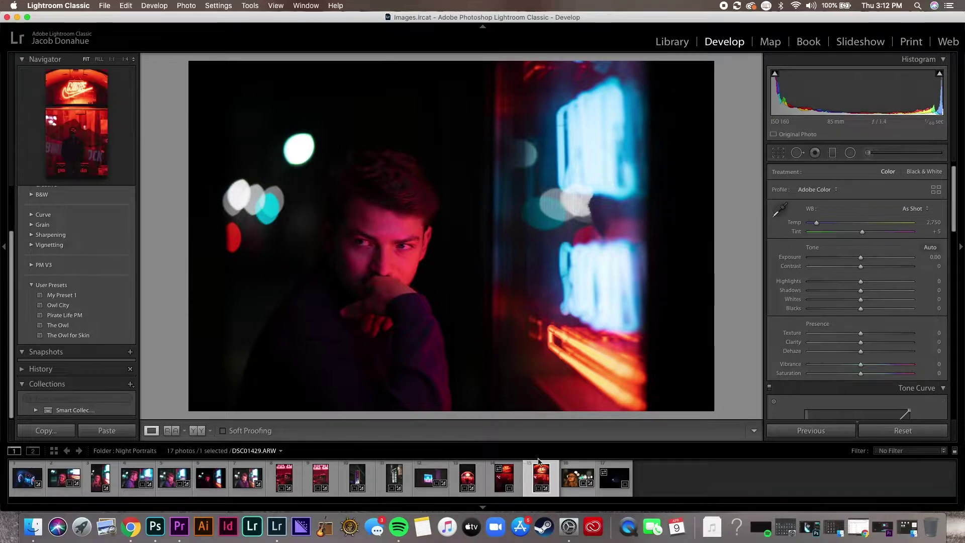
Preview the Nike storefront shots and a finished portrait edit, then select DSC01401.ARW
{"action": "left_click", "coordinate": [508, 479]}
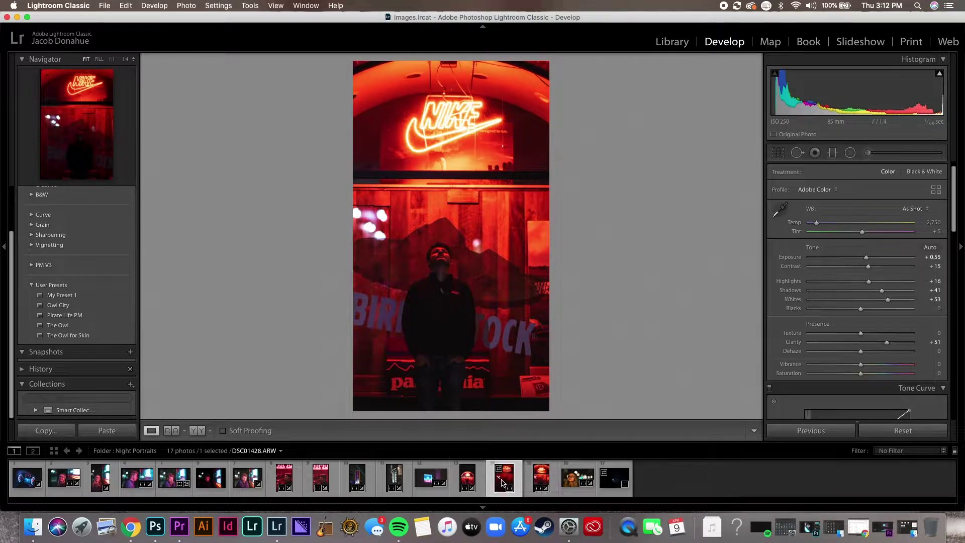
{"action": "left_click", "coordinate": [467, 478]}
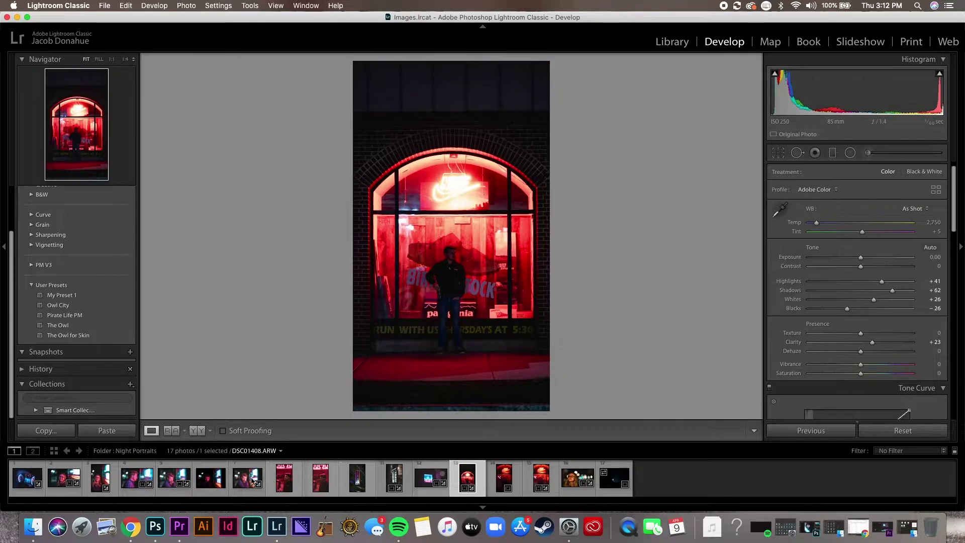
{"action": "left_click", "coordinate": [217, 481]}
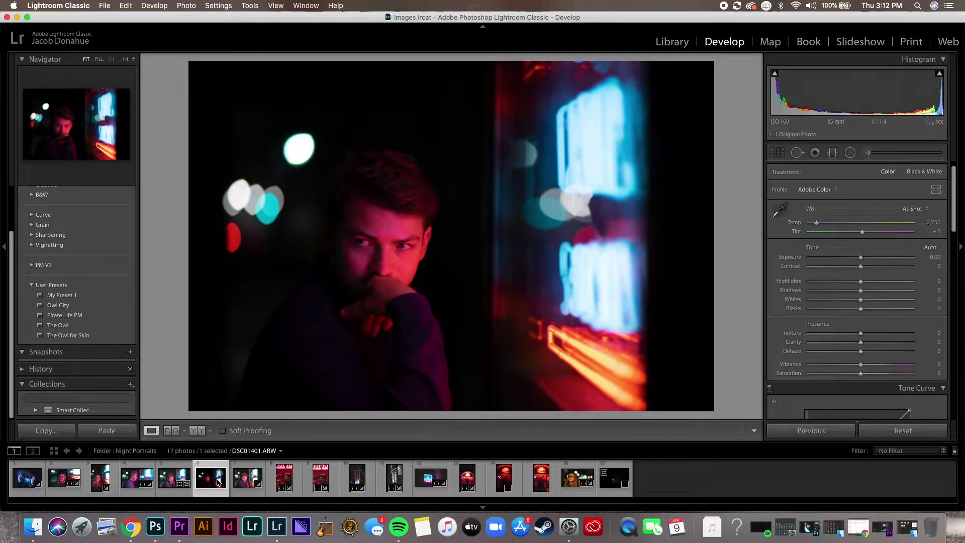
{"action": "left_click", "coordinate": [187, 476]}
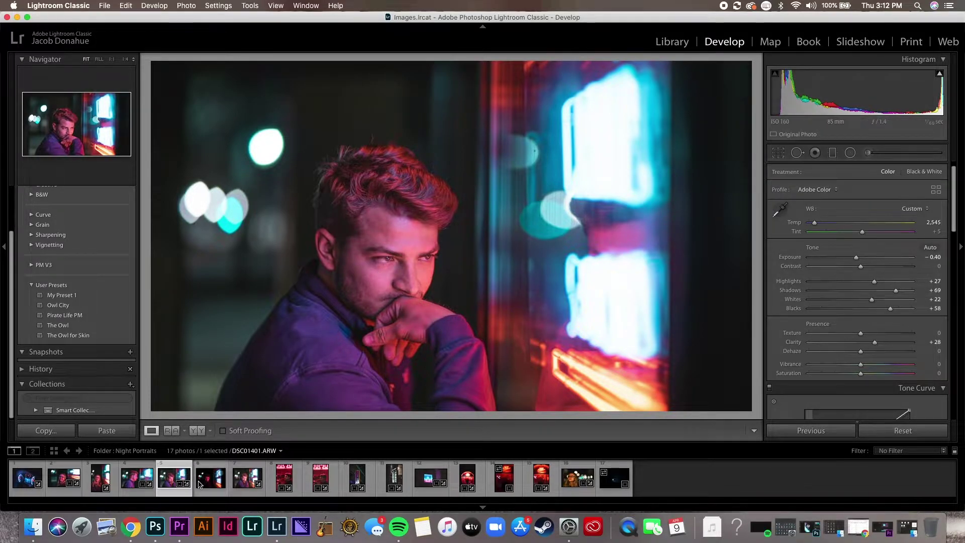
{"action": "left_click", "coordinate": [216, 480]}
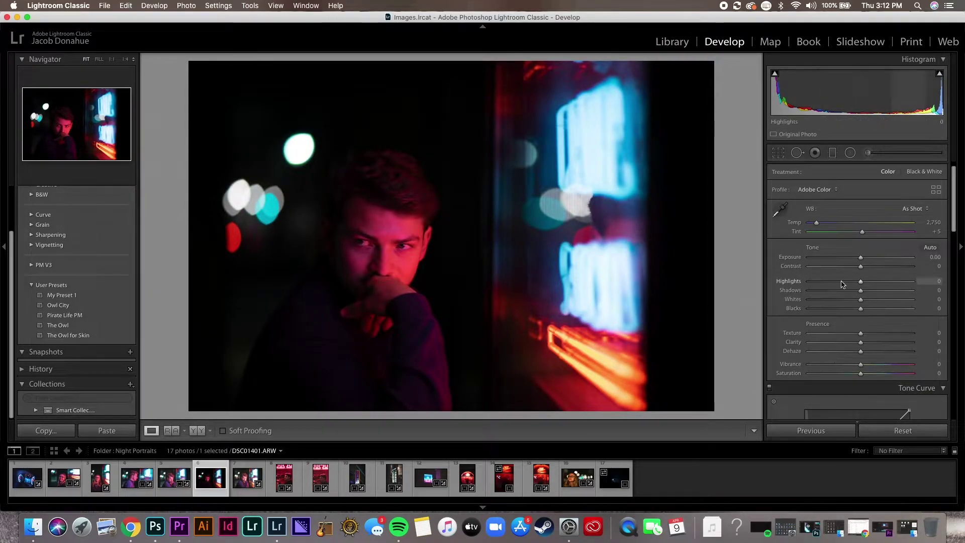
Set Shadows +66, Blacks +64, Whites +27, Exposure -0.05, Contrast -16 and Clarity +25 in Basic
{"action": "mouse_move", "coordinate": [877, 293]}
{"action": "left_mouse_down"}
{"action": "mouse_move", "coordinate": [898, 290]}
{"action": "mouse_move", "coordinate": [894, 308]}
{"action": "mouse_move", "coordinate": [896, 290]}
{"action": "left_mouse_up"}
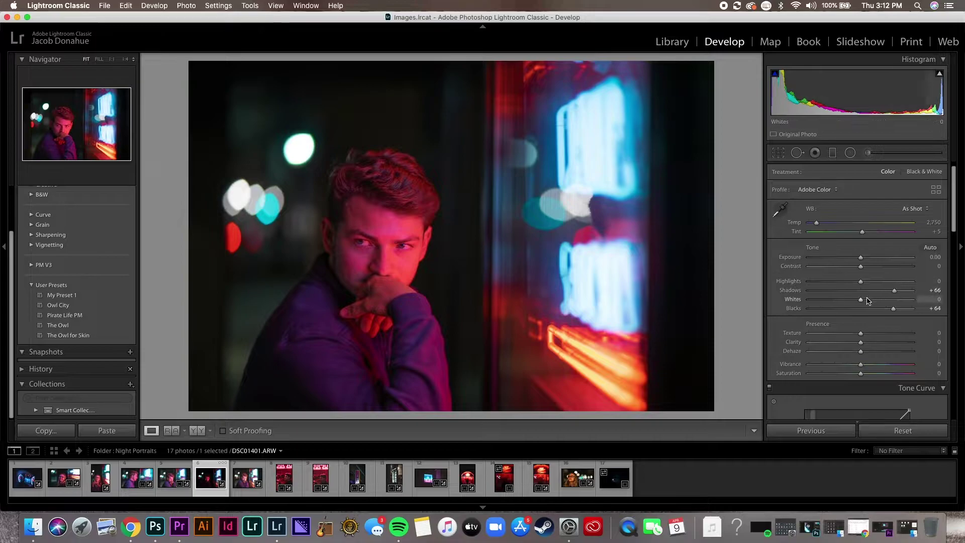
{"action": "left_click_drag", "start_coordinate": [865, 304], "coordinate": [878, 302]}
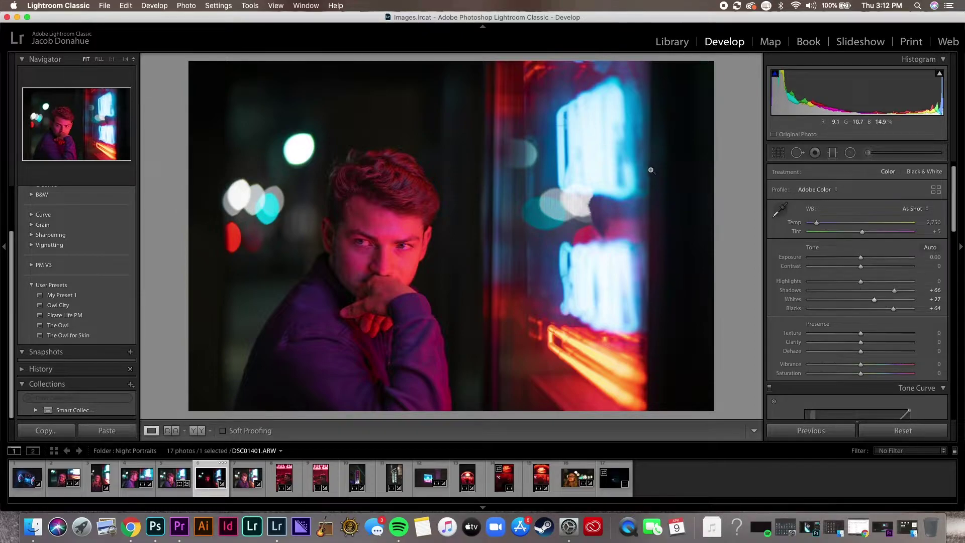
{"action": "left_click_drag", "start_coordinate": [861, 257], "coordinate": [856, 268]}
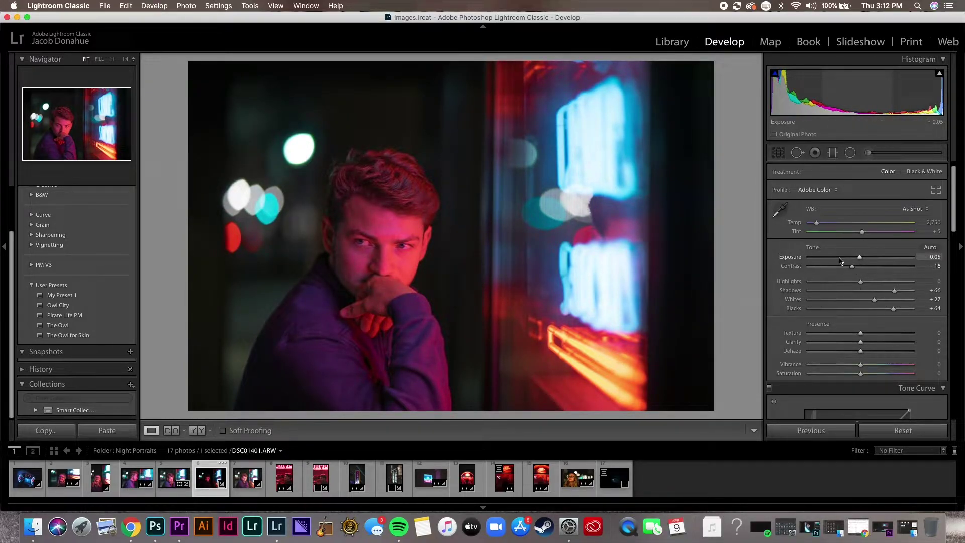
{"action": "scroll", "coordinate": [880, 326], "scroll_direction": "down", "scroll_amount": 1}
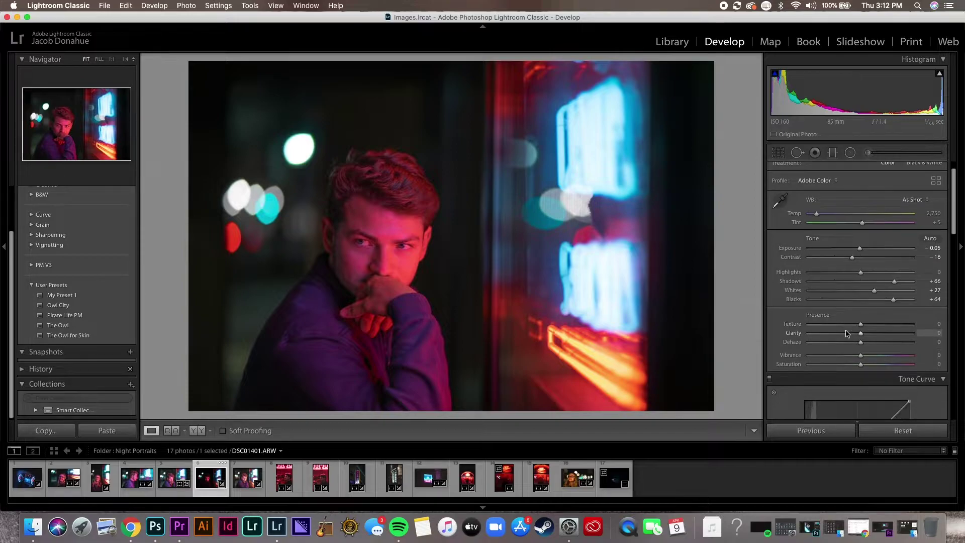
{"action": "left_click", "coordinate": [874, 334]}
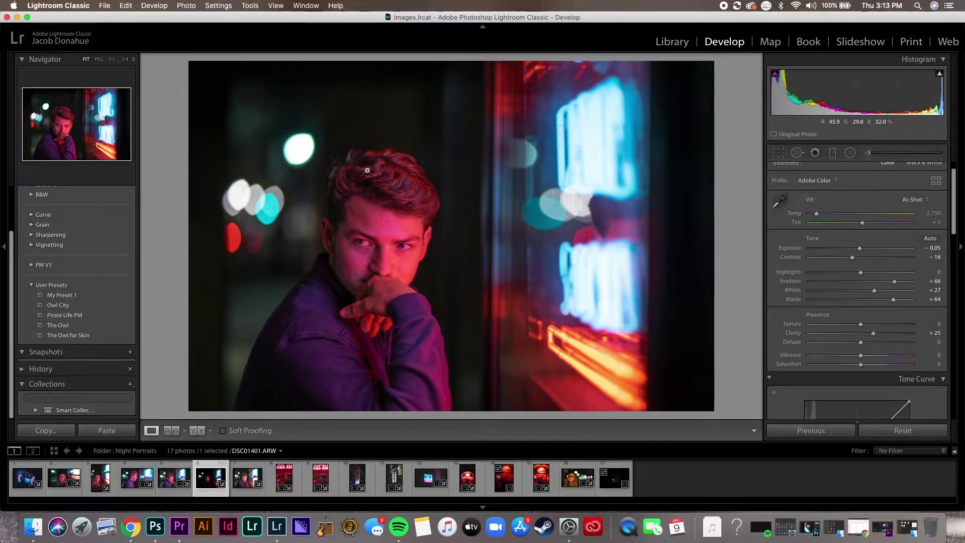
{"action": "scroll", "coordinate": [772, 325], "scroll_direction": "down", "scroll_amount": 2}
Lift the tone curve's black point and lower section to brighten the shadows
{"action": "scroll", "coordinate": [773, 325], "scroll_direction": "down", "scroll_amount": 5}
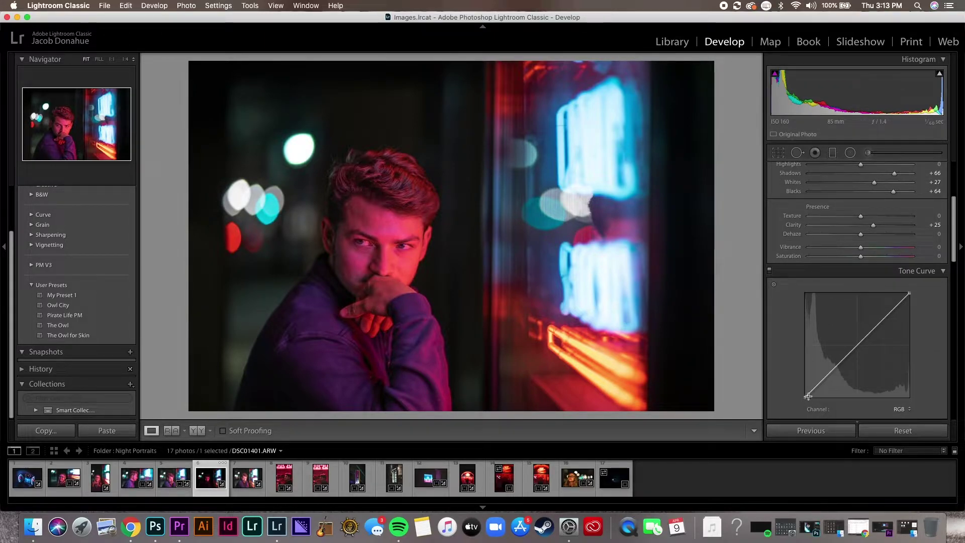
{"action": "left_click_drag", "start_coordinate": [806, 396], "coordinate": [804, 389]}
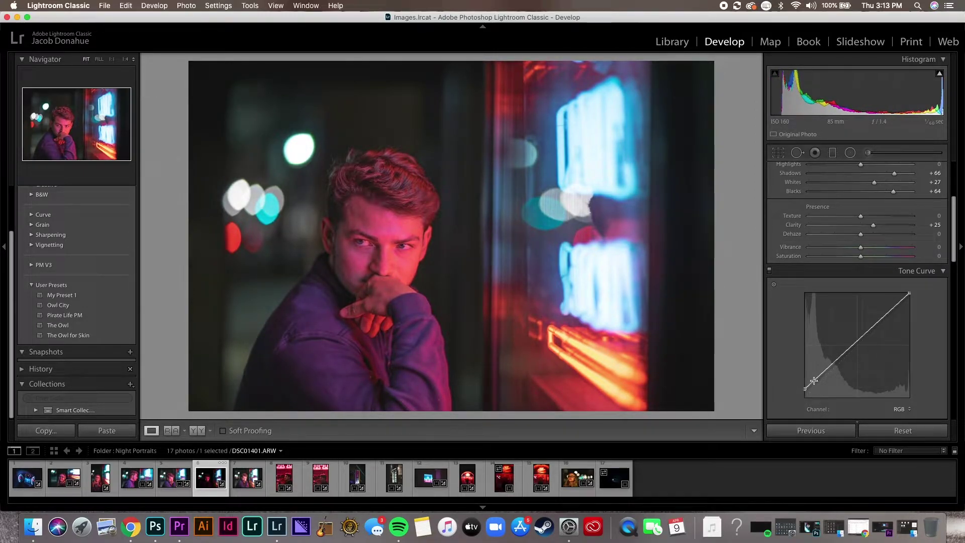
{"action": "left_click_drag", "start_coordinate": [805, 390], "coordinate": [813, 383]}
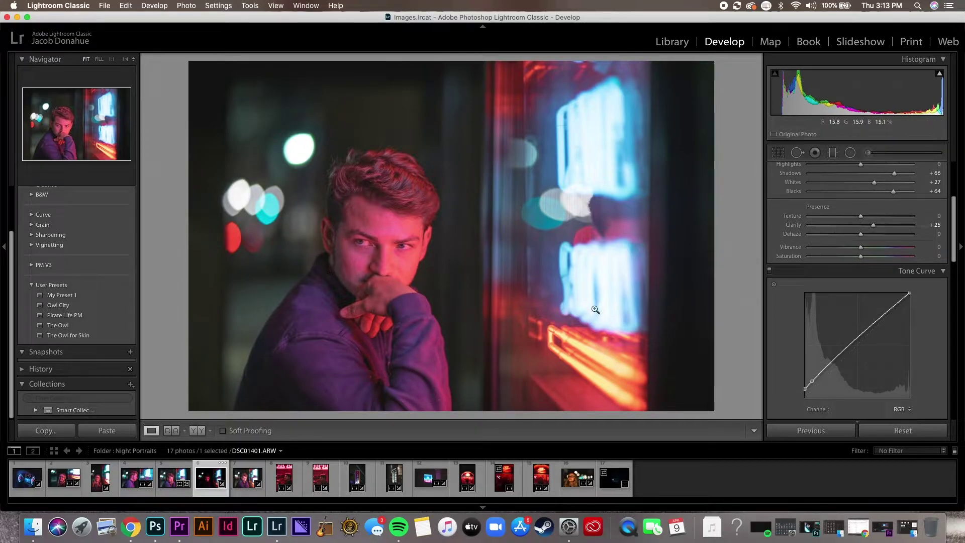
Raise Orange and Aqua to +100 in the HSL/Color Luminance tab
{"action": "scroll", "coordinate": [781, 327], "scroll_direction": "down", "scroll_amount": 4}
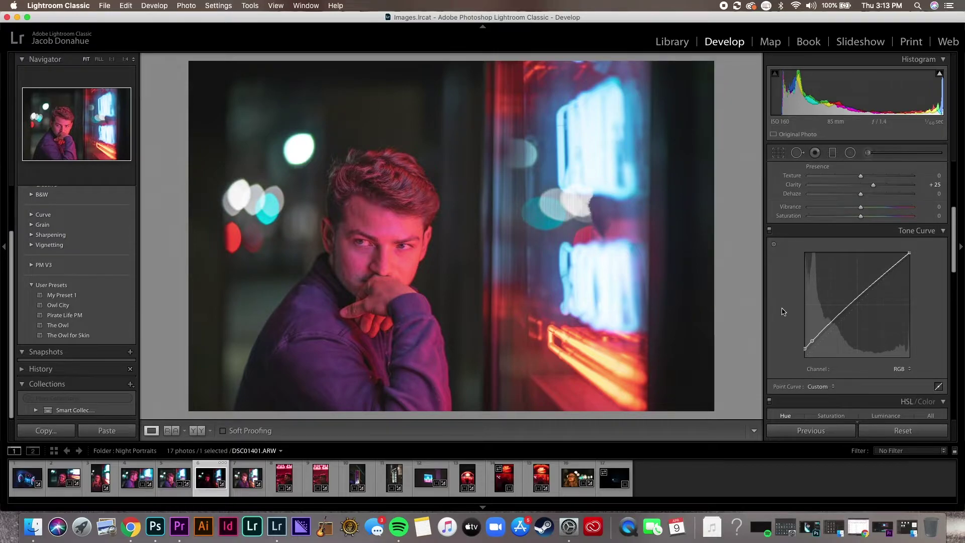
{"action": "scroll", "coordinate": [783, 313], "scroll_direction": "down", "scroll_amount": 4}
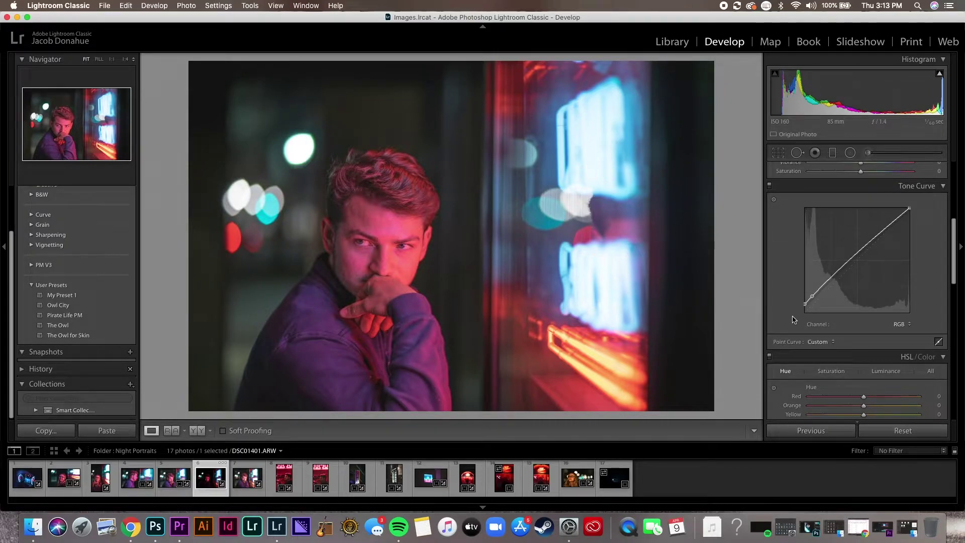
{"action": "scroll", "coordinate": [793, 319], "scroll_direction": "down", "scroll_amount": 9}
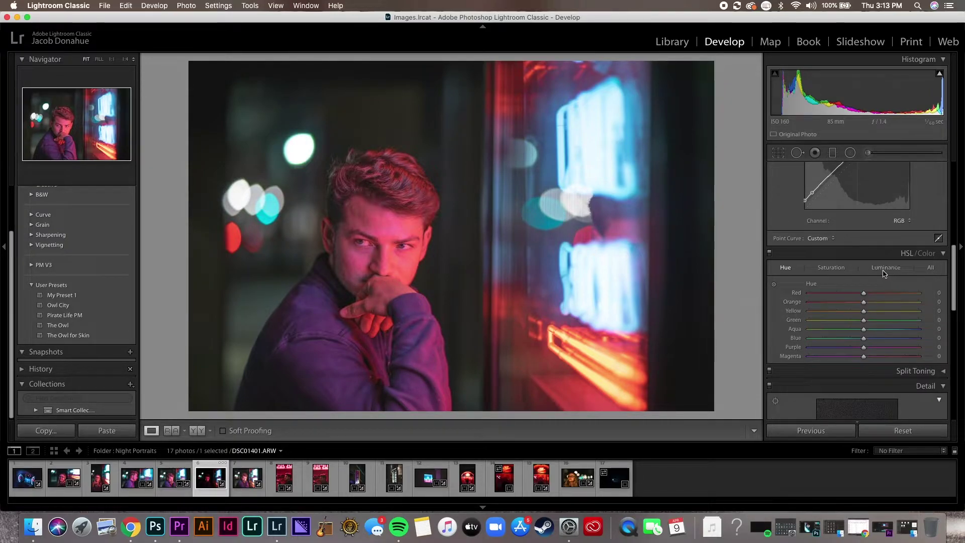
{"action": "left_click", "coordinate": [887, 270]}
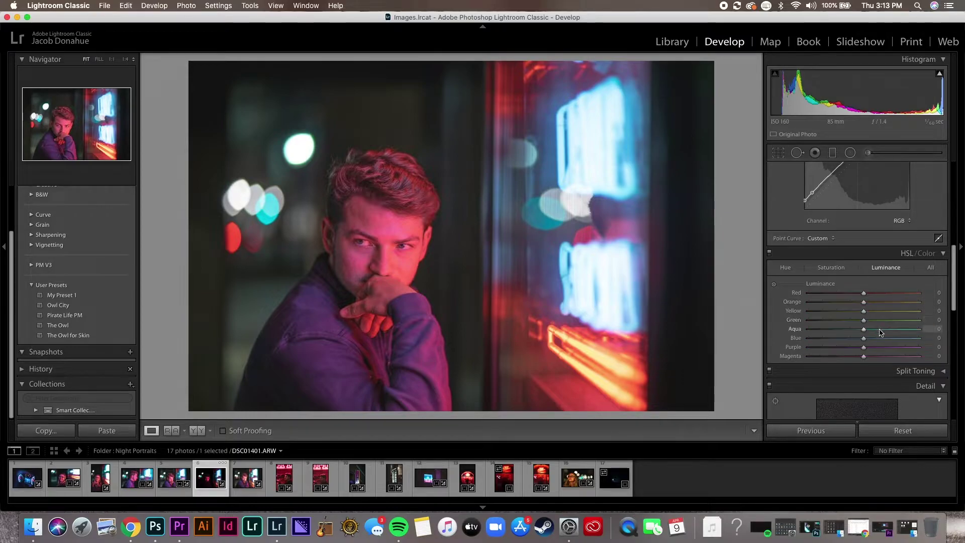
{"action": "left_click_drag", "start_coordinate": [883, 329], "coordinate": [957, 307]}
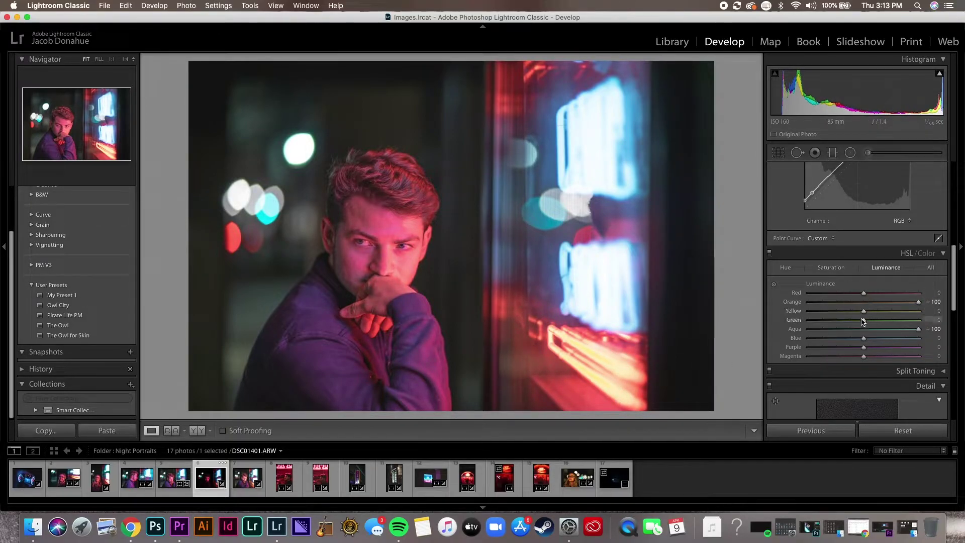
{"action": "scroll", "coordinate": [875, 301], "scroll_direction": "up", "scroll_amount": 5}
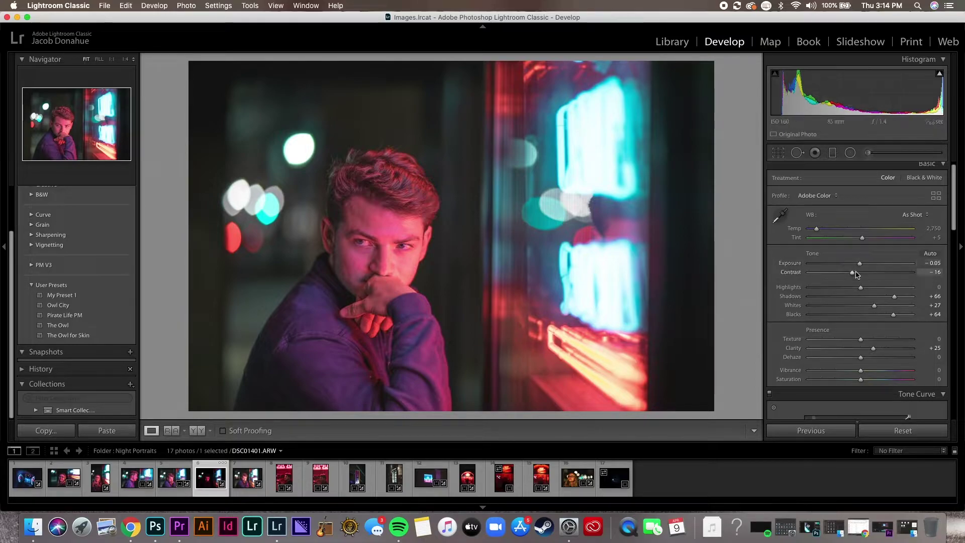
Set Contrast +9, Shadows +57, Blacks about +65 and Highlights +16, then select the Adjustment Brush
{"action": "left_click", "coordinate": [861, 273]}
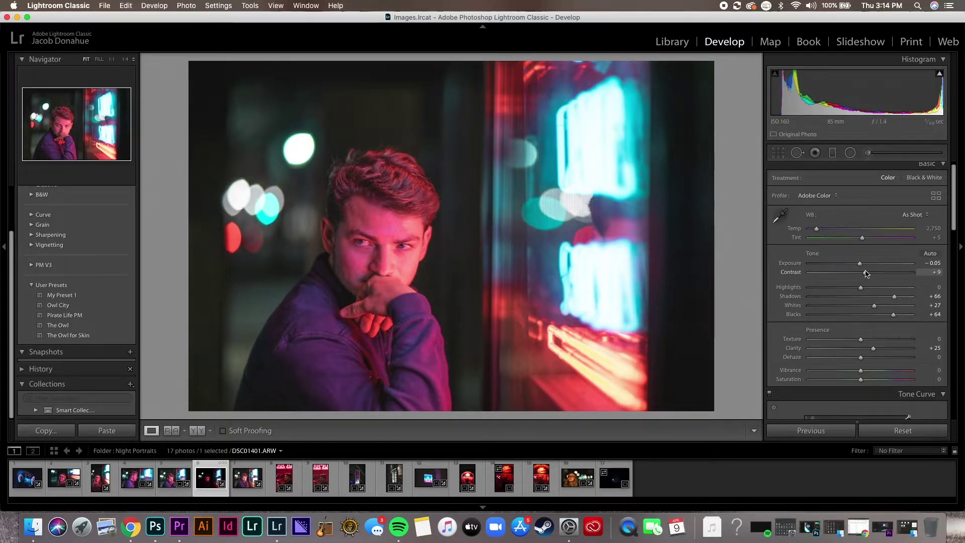
{"action": "left_click", "coordinate": [866, 273]}
{"action": "left_click", "coordinate": [889, 297]}
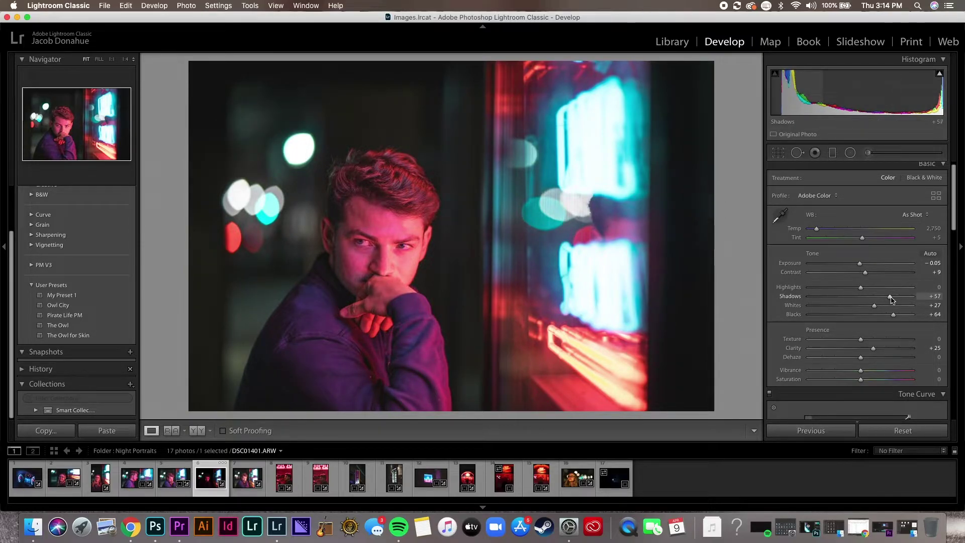
{"action": "left_click", "coordinate": [889, 315]}
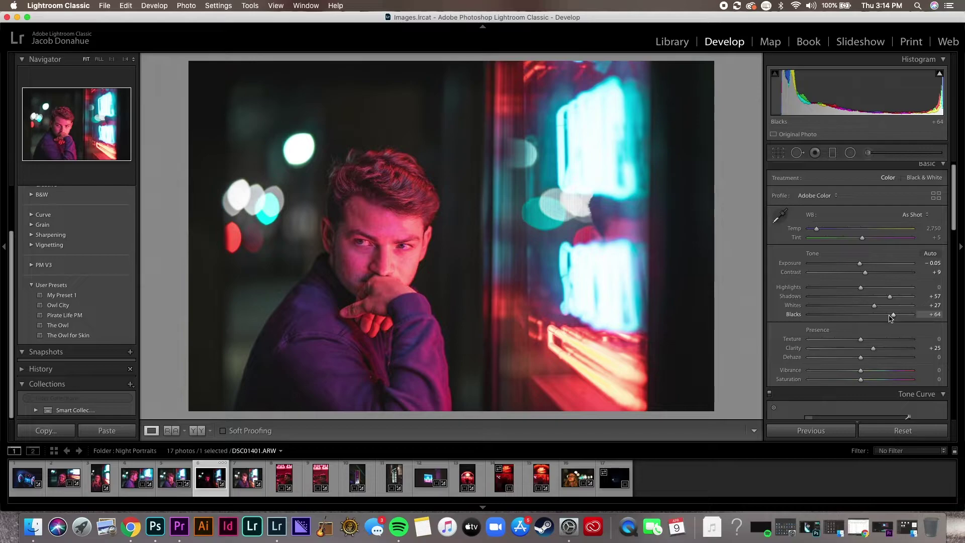
{"action": "left_click_drag", "start_coordinate": [890, 315], "coordinate": [893, 315]}
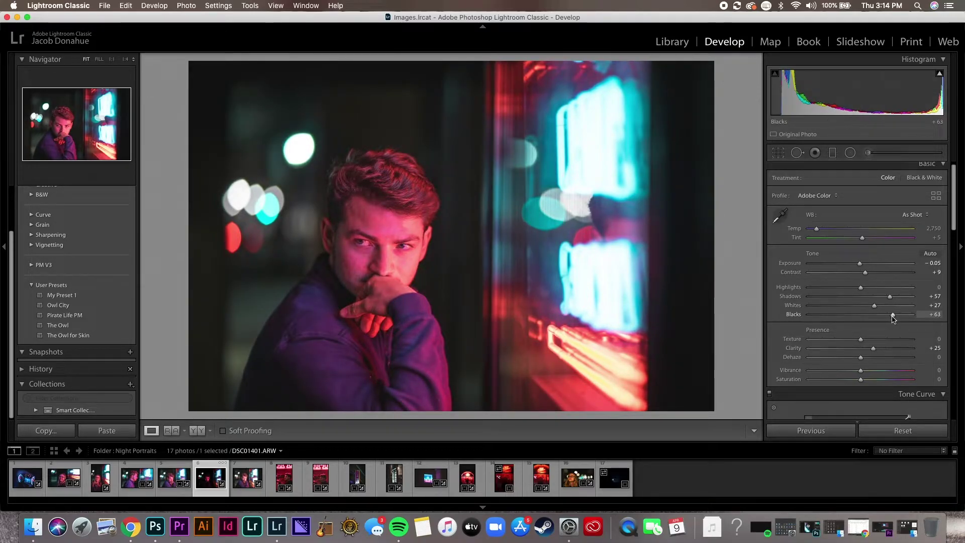
{"action": "left_click_drag", "start_coordinate": [861, 287], "coordinate": [869, 287]}
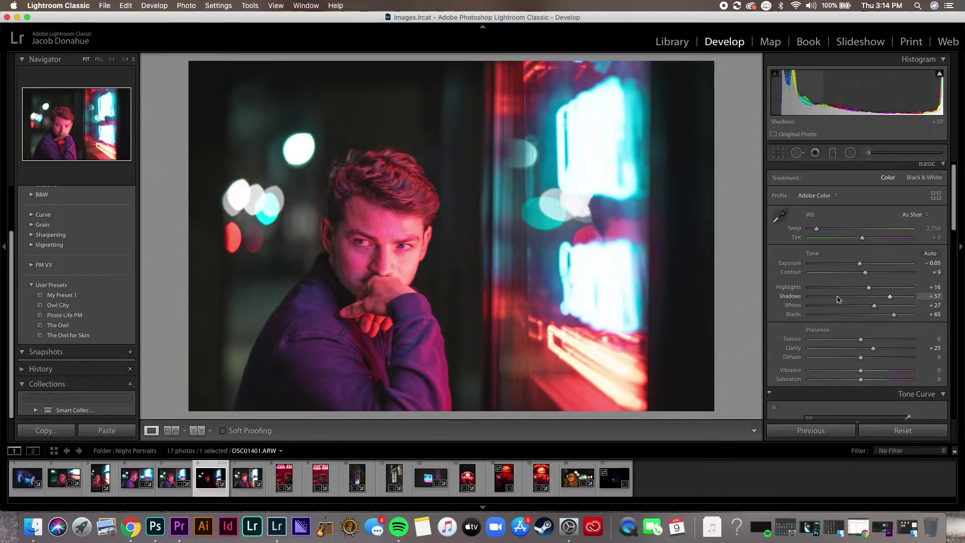
{"action": "scroll", "coordinate": [832, 358], "scroll_direction": "down", "scroll_amount": 1}
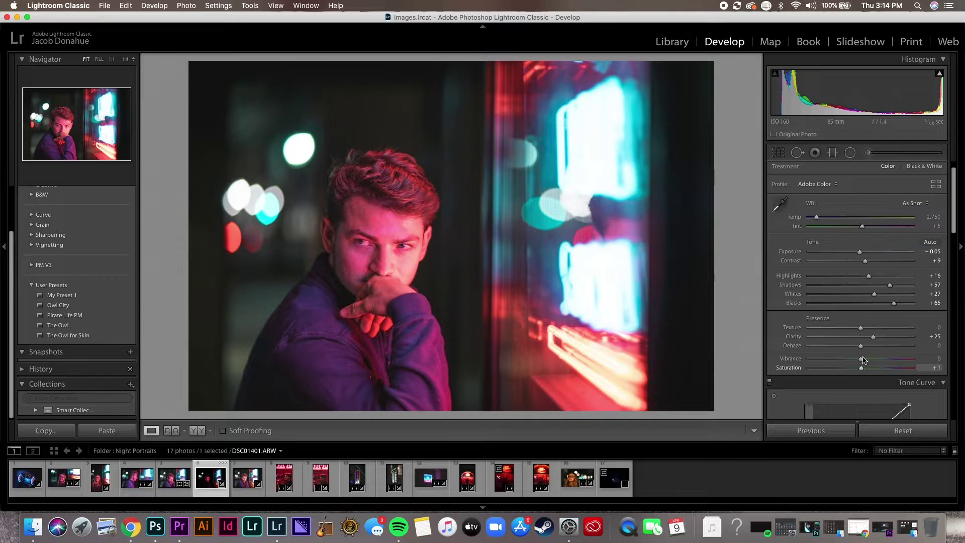
{"action": "left_click", "coordinate": [868, 153]}
Shrink the brush and paint the adjustment over the man's mouth and chin
{"action": "key", "text": "bracketleft"}
{"action": "key", "text": "bracketleft"}
{"action": "key", "text": "bracketleft"}
{"action": "key", "text": "bracketleft"}
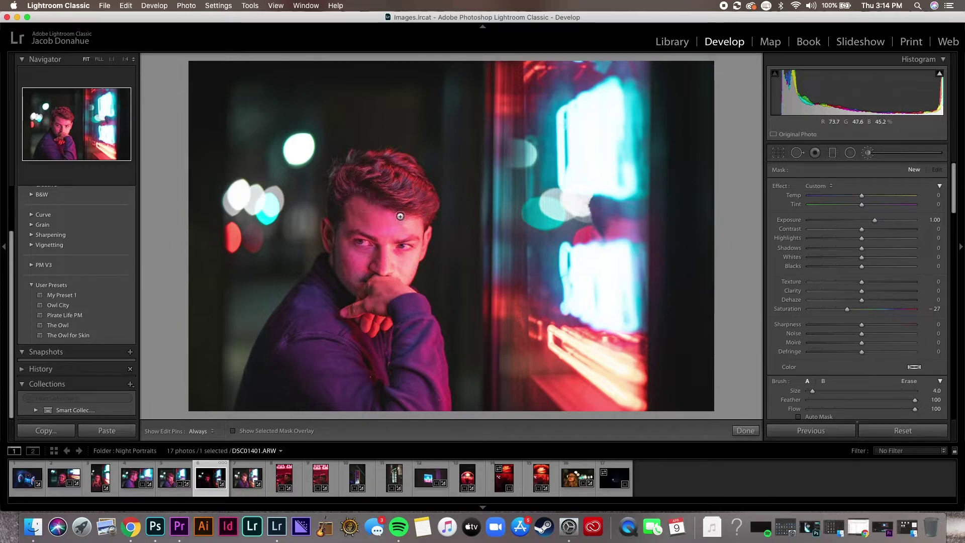
{"action": "key", "text": "h"}
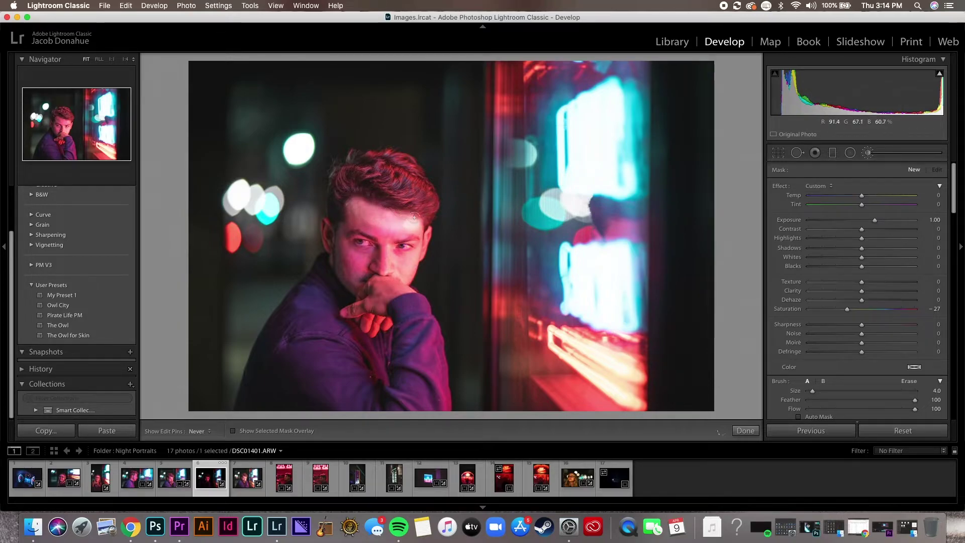
{"action": "mouse_move", "coordinate": [401, 274]}
{"action": "left_mouse_down"}
{"action": "mouse_move", "coordinate": [367, 271]}
{"action": "mouse_move", "coordinate": [357, 286]}
{"action": "mouse_move", "coordinate": [336, 265]}
{"action": "mouse_move", "coordinate": [336, 235]}
{"action": "mouse_move", "coordinate": [337, 249]}
{"action": "mouse_move", "coordinate": [355, 205]}
{"action": "mouse_move", "coordinate": [347, 228]}
{"action": "mouse_move", "coordinate": [356, 221]}
{"action": "mouse_move", "coordinate": [409, 236]}
{"action": "mouse_move", "coordinate": [359, 235]}
{"action": "mouse_move", "coordinate": [373, 240]}
{"action": "mouse_move", "coordinate": [341, 245]}
{"action": "mouse_move", "coordinate": [410, 260]}
{"action": "mouse_move", "coordinate": [347, 254]}
{"action": "mouse_move", "coordinate": [395, 264]}
{"action": "left_mouse_up"}
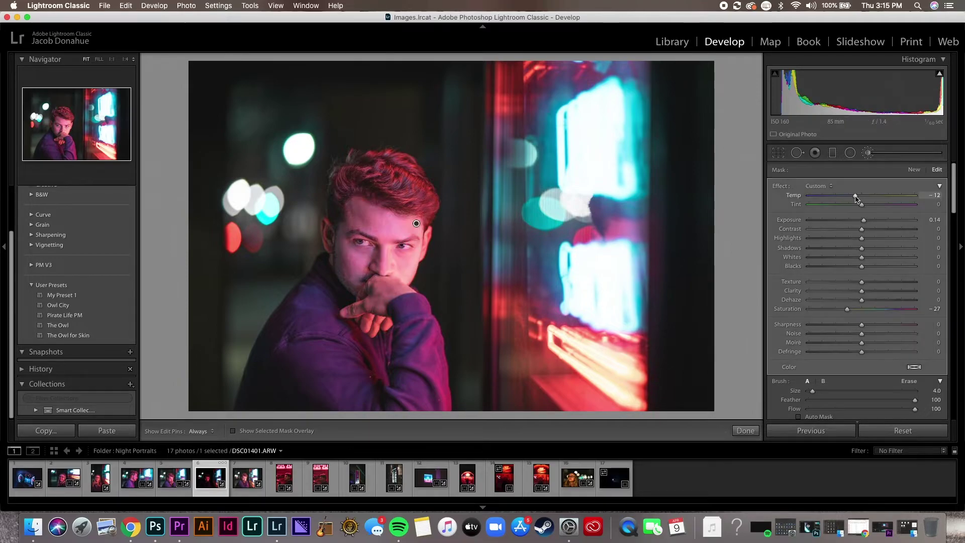
Give the face brush Temp -11, Exposure -0.15, Shadows -20, Whites +14, Clarity +16, Saturation -21, and apply it
{"action": "left_click", "coordinate": [856, 196]}
{"action": "left_click", "coordinate": [864, 221]}
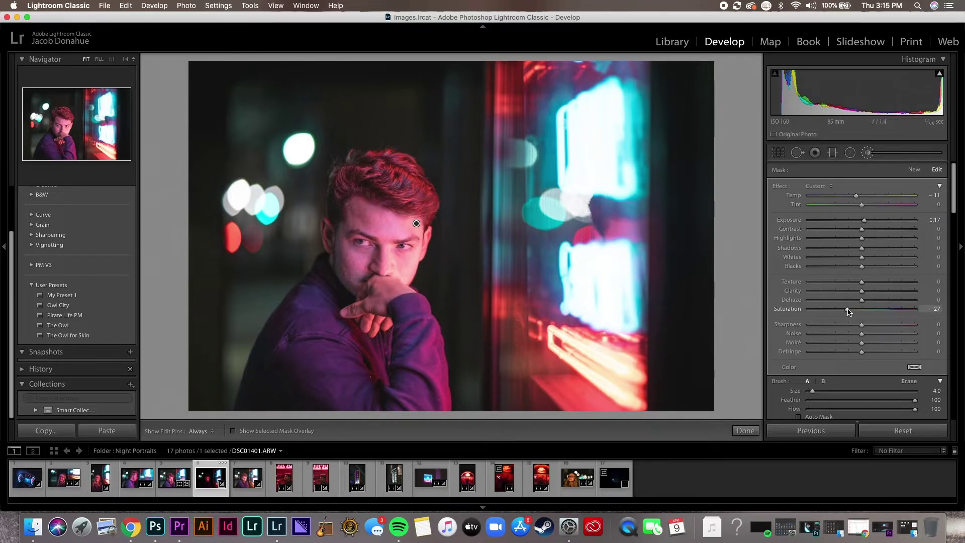
{"action": "left_click_drag", "start_coordinate": [850, 312], "coordinate": [870, 291]}
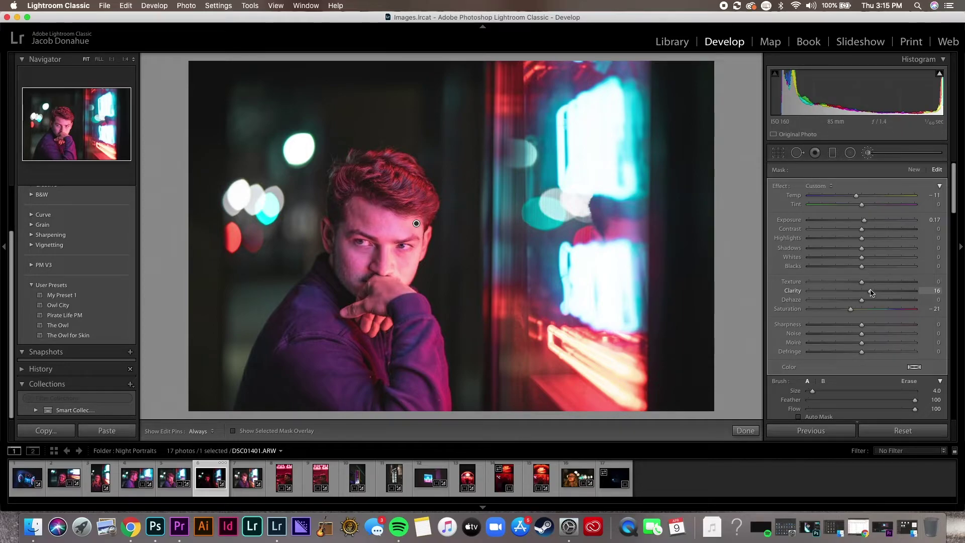
{"action": "mouse_move", "coordinate": [862, 257]}
{"action": "left_mouse_down"}
{"action": "mouse_move", "coordinate": [879, 258]}
{"action": "mouse_move", "coordinate": [852, 250]}
{"action": "left_mouse_up"}
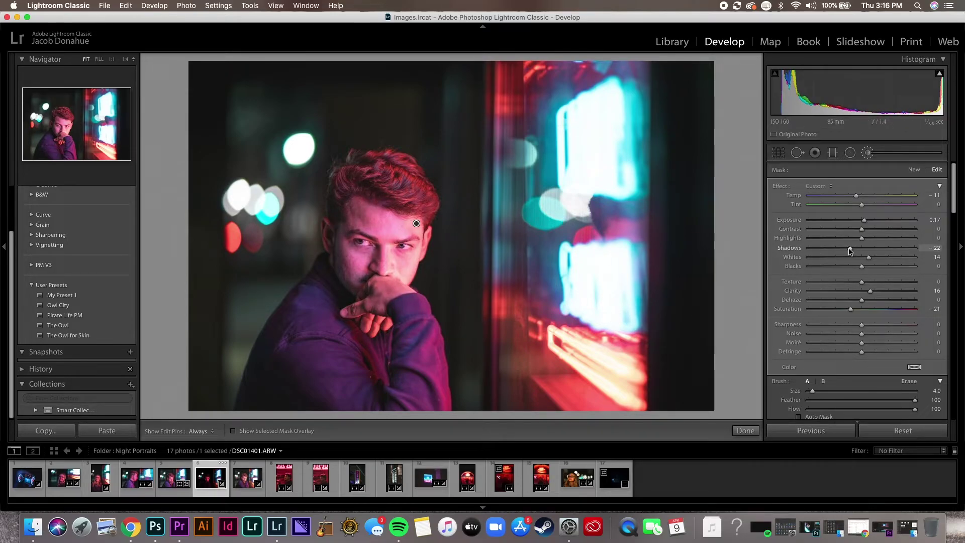
{"action": "left_click_drag", "start_coordinate": [850, 252], "coordinate": [850, 253]}
{"action": "left_click_drag", "start_coordinate": [862, 241], "coordinate": [862, 240]}
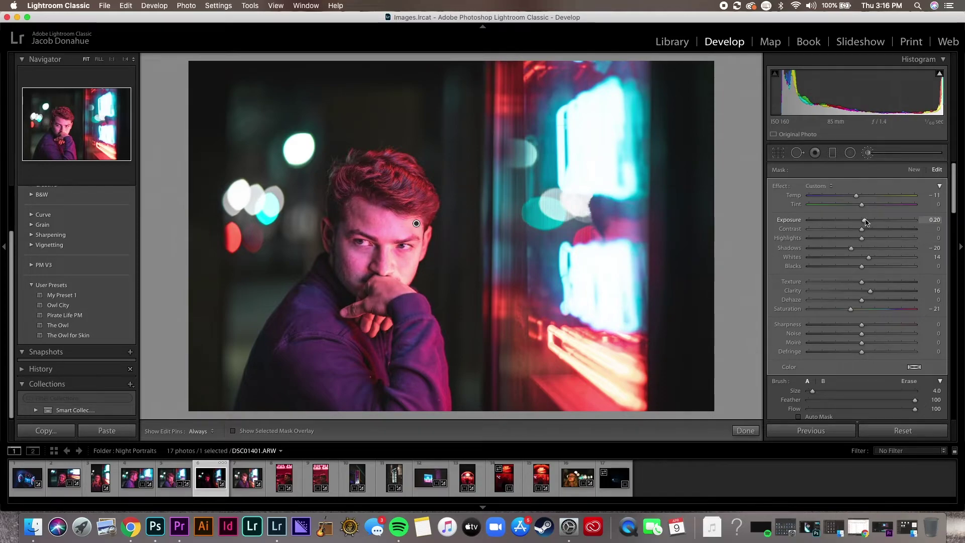
{"action": "left_click_drag", "start_coordinate": [865, 221], "coordinate": [860, 221]}
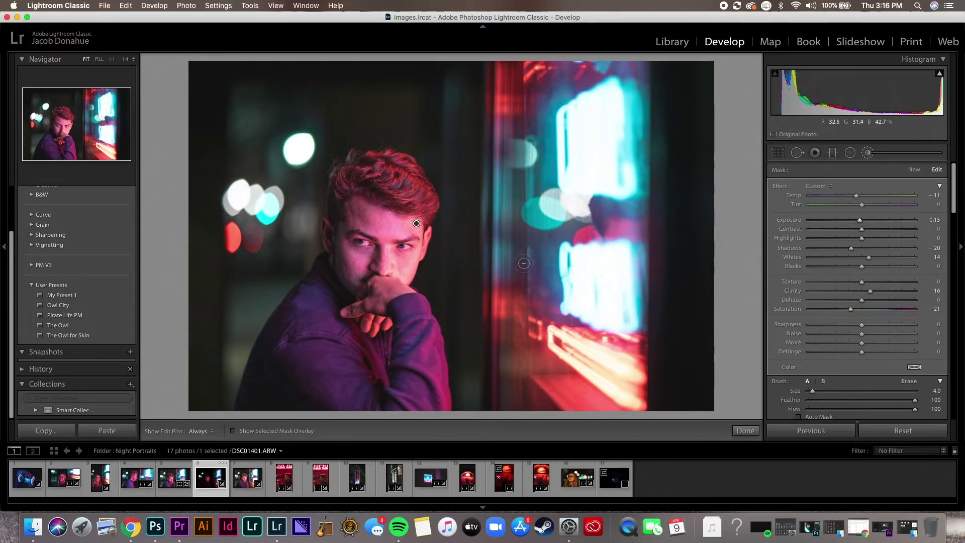
{"action": "left_click", "coordinate": [745, 430]}
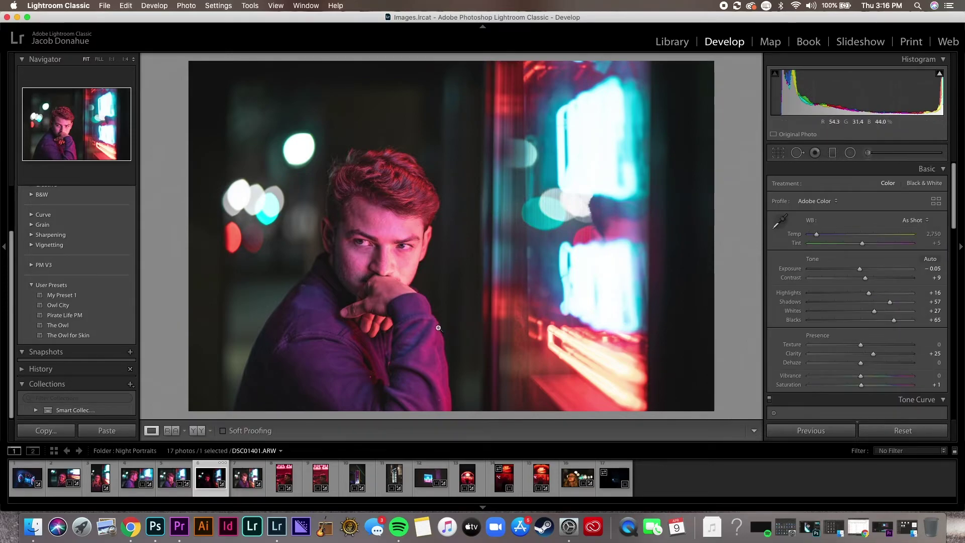
Switch DSC01401 to the Before/After side-by-side view with Y
{"action": "key", "text": "y"}
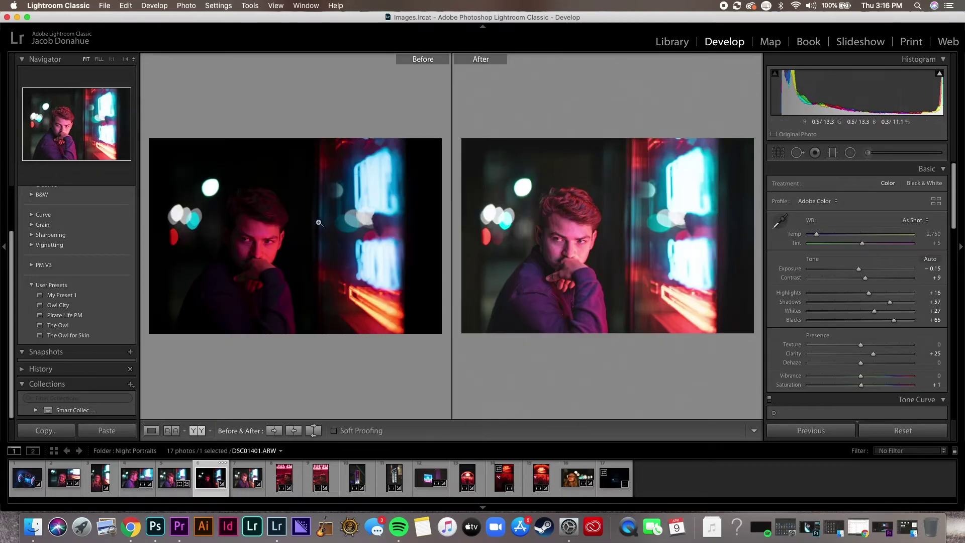